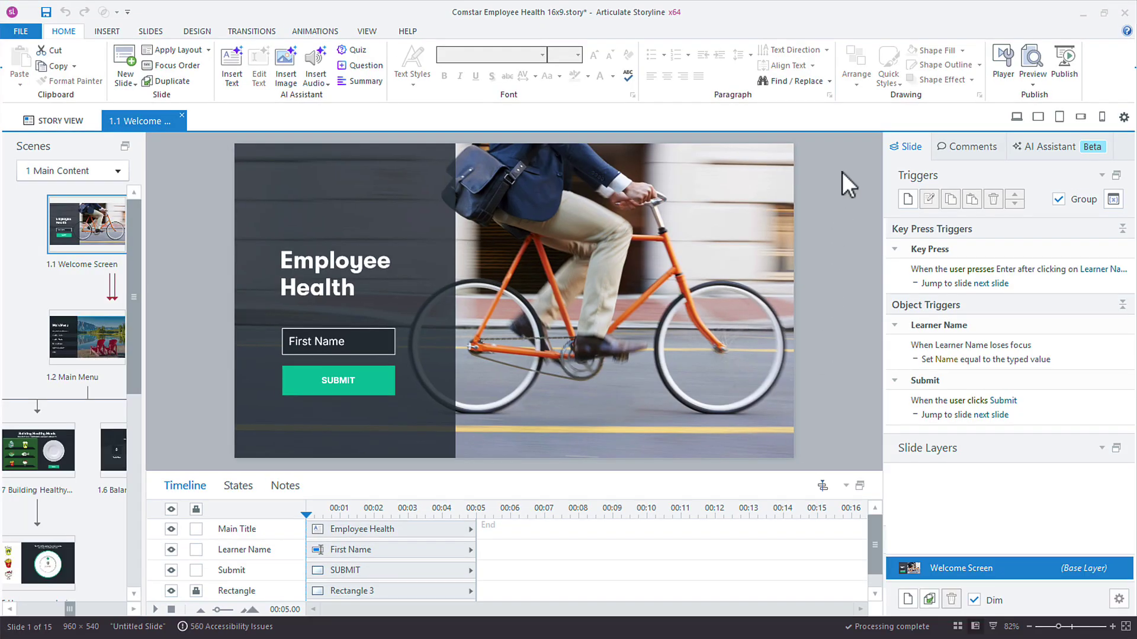
Open the AI Assistant chat and ask it to 'Give me some ideas' for this course.
click(1039, 148)
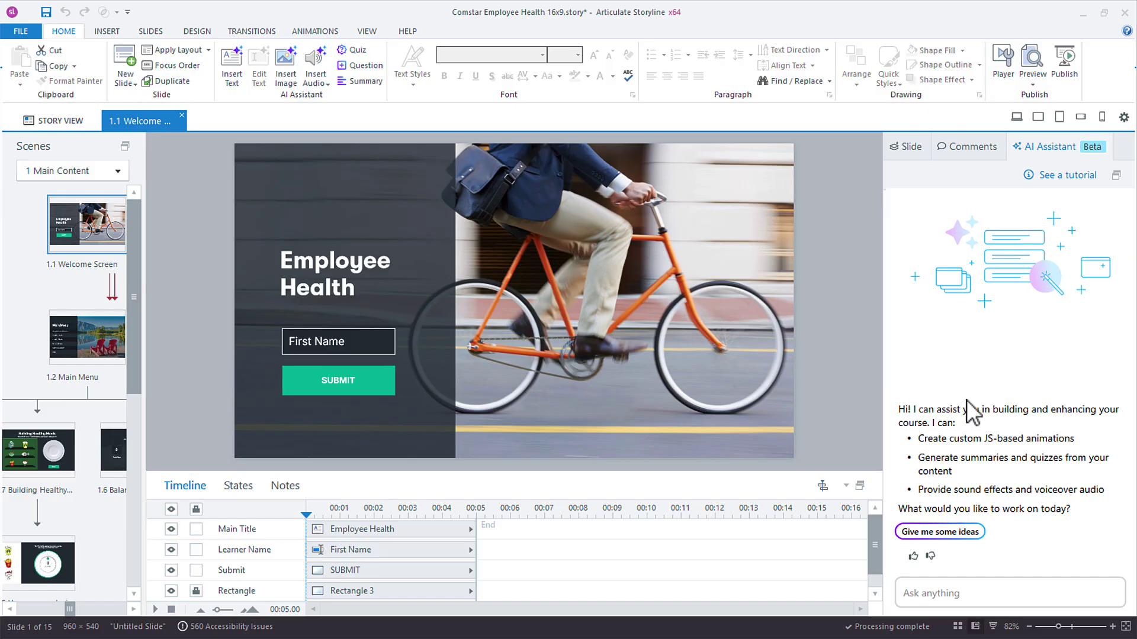
click(935, 594)
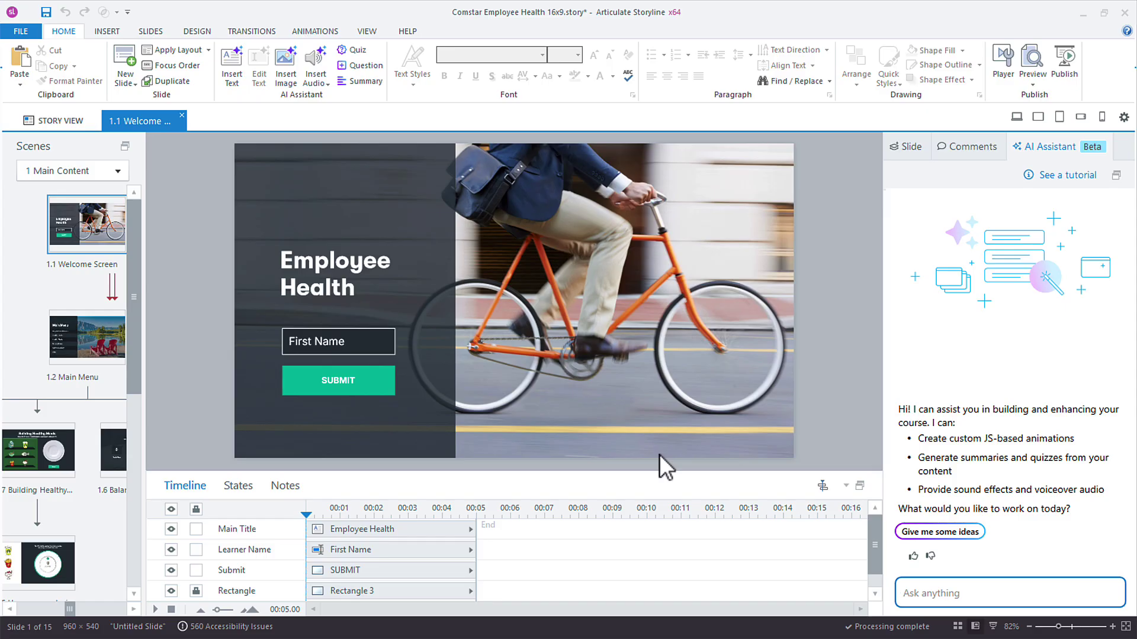
click(925, 534)
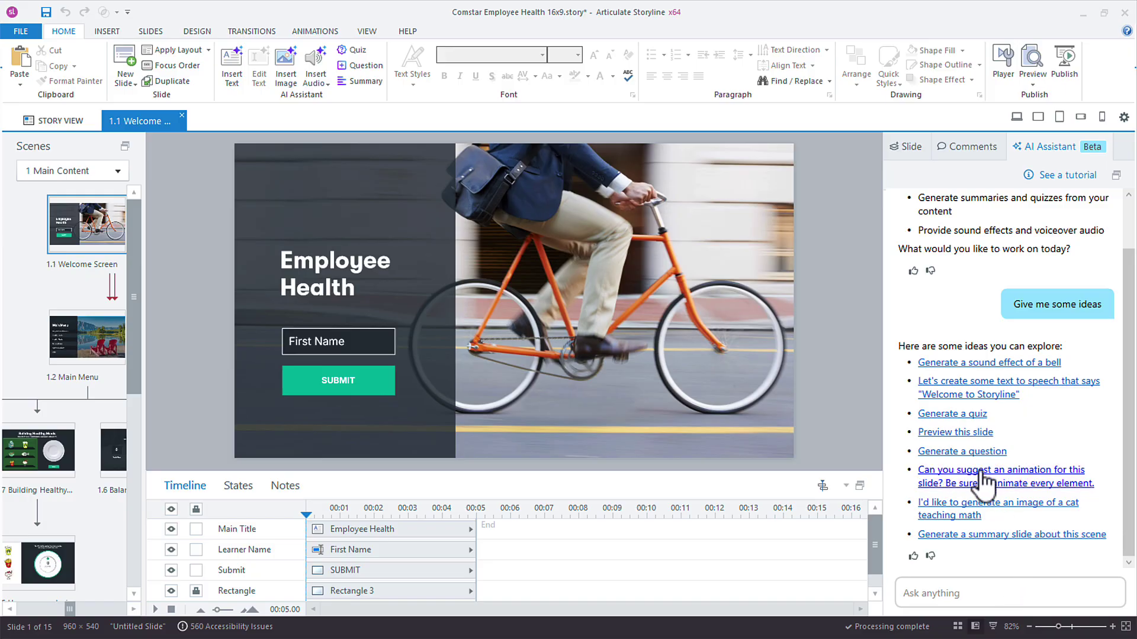
Send the 'Can you suggest an animation for this slide?' prompt and read through the proposed animations.
click(1011, 479)
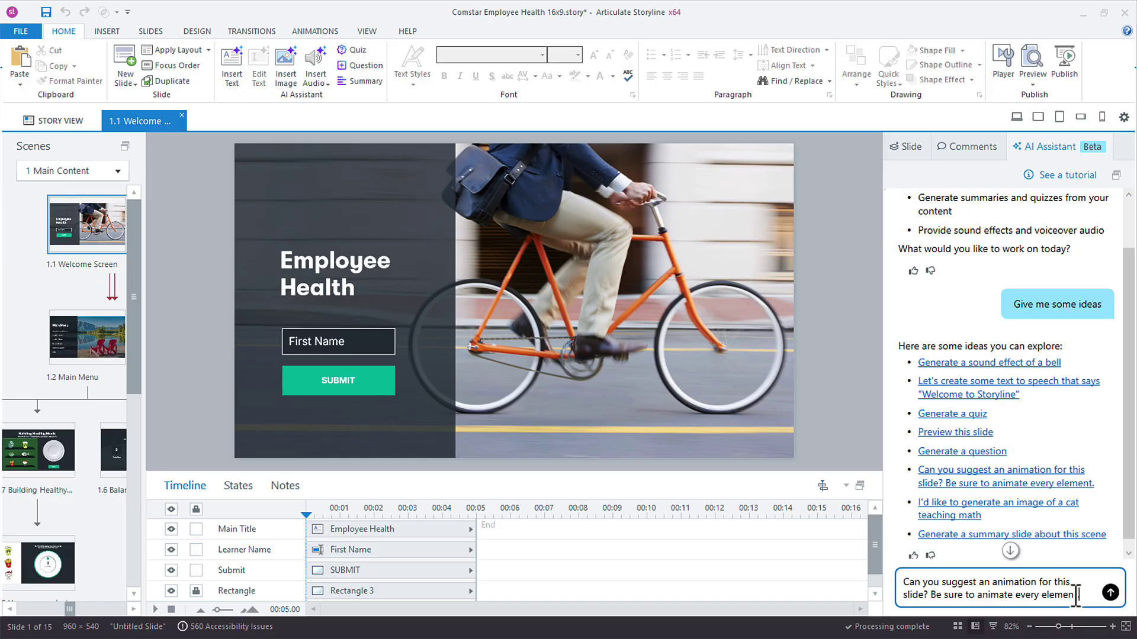
click(1110, 592)
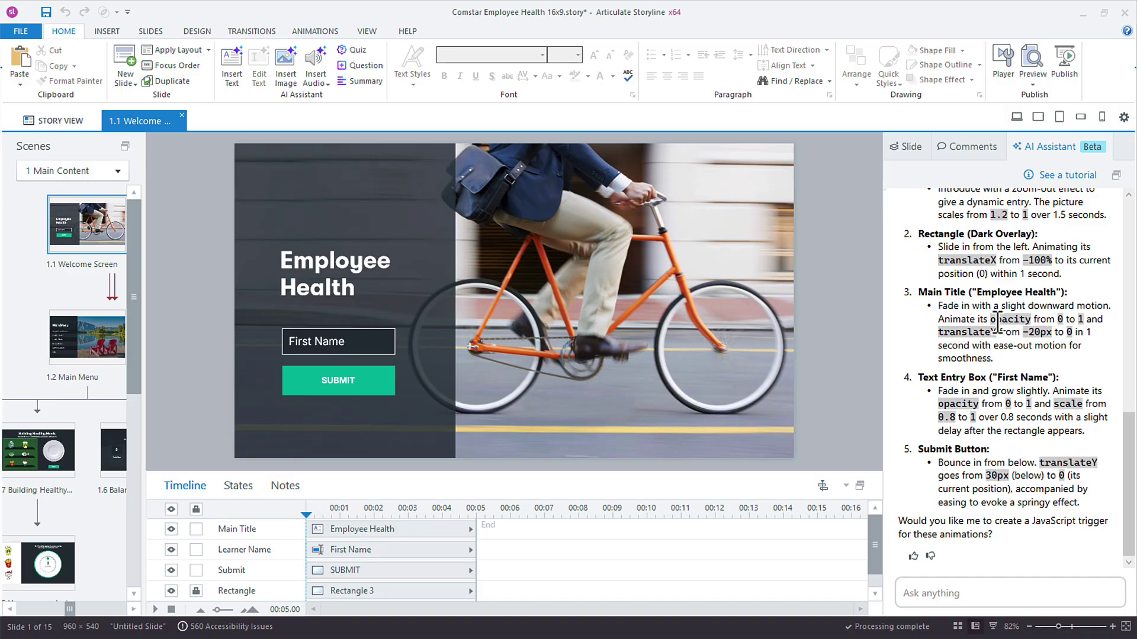
scroll(999, 322, up, 3)
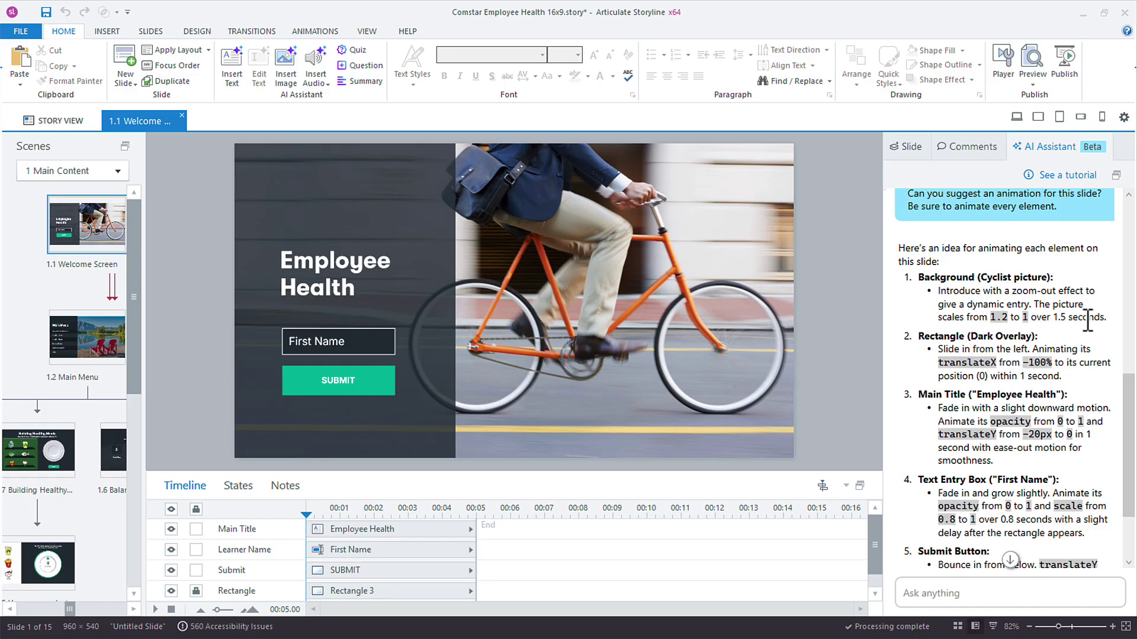
scroll(1043, 388, down, 3)
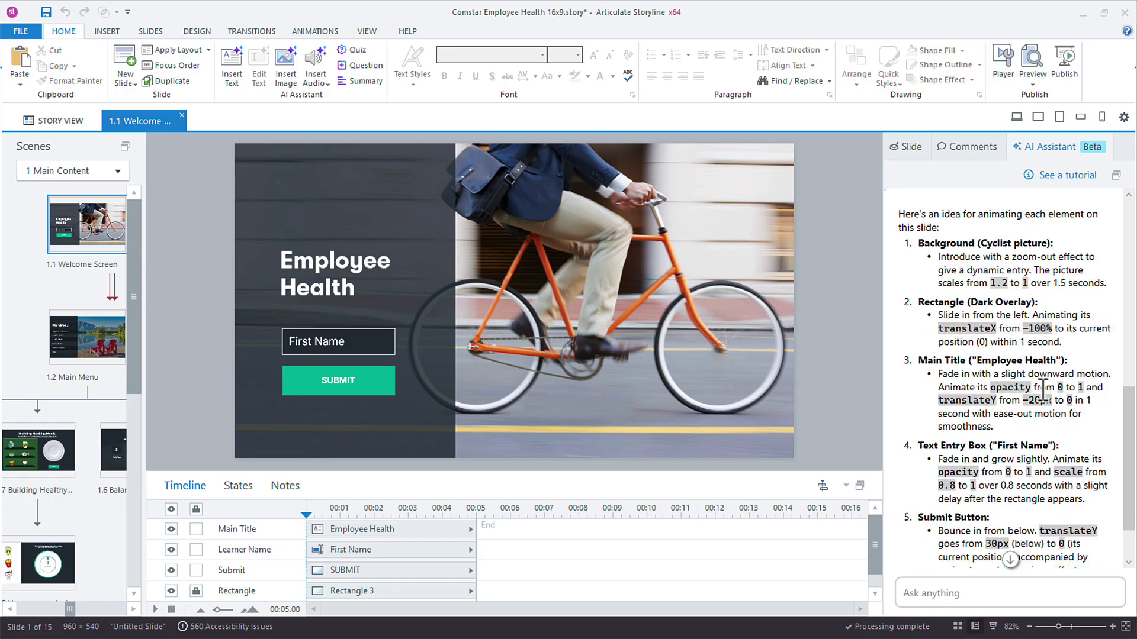
Reply 'yes' so the assistant builds the welcome-slide JavaScript animation trigger, then preview it.
click(959, 590)
text(yes)
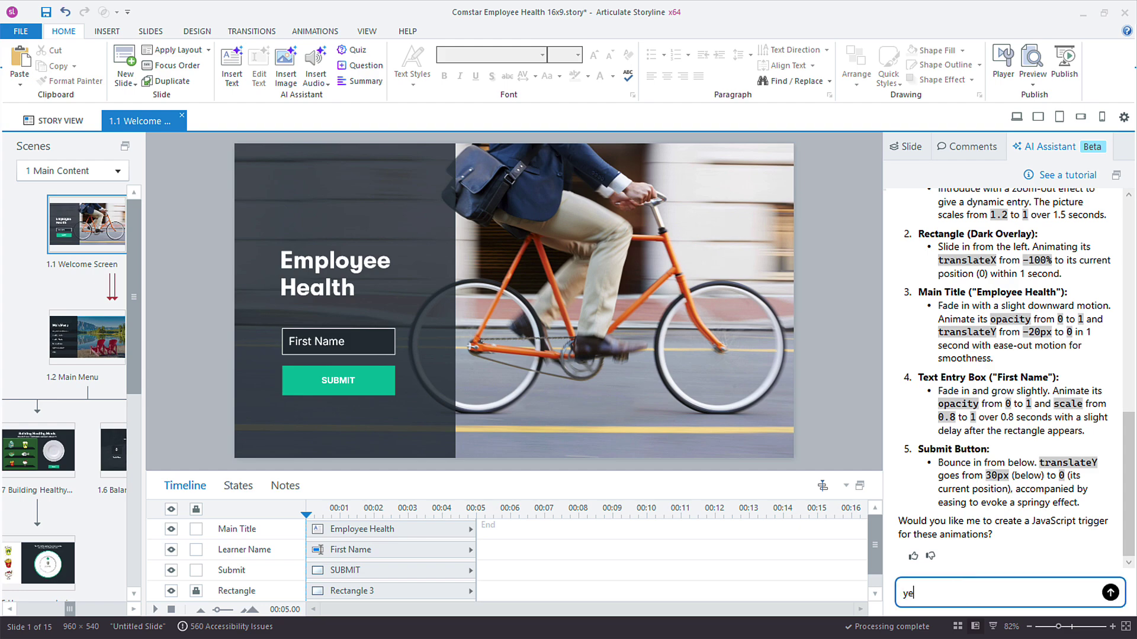
key(Return)
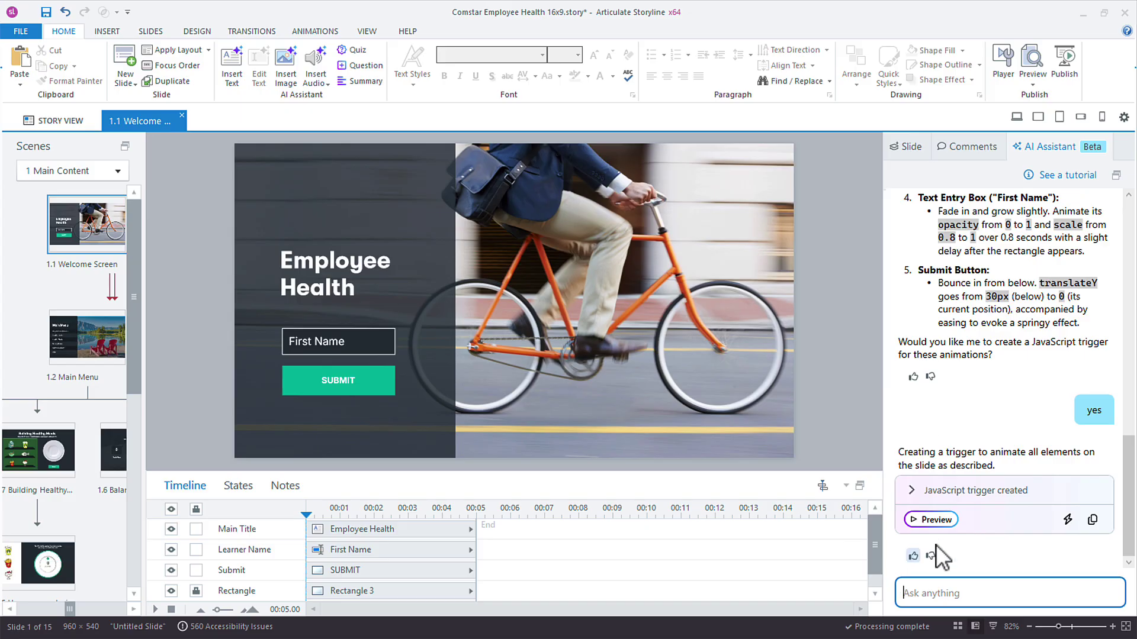
click(932, 520)
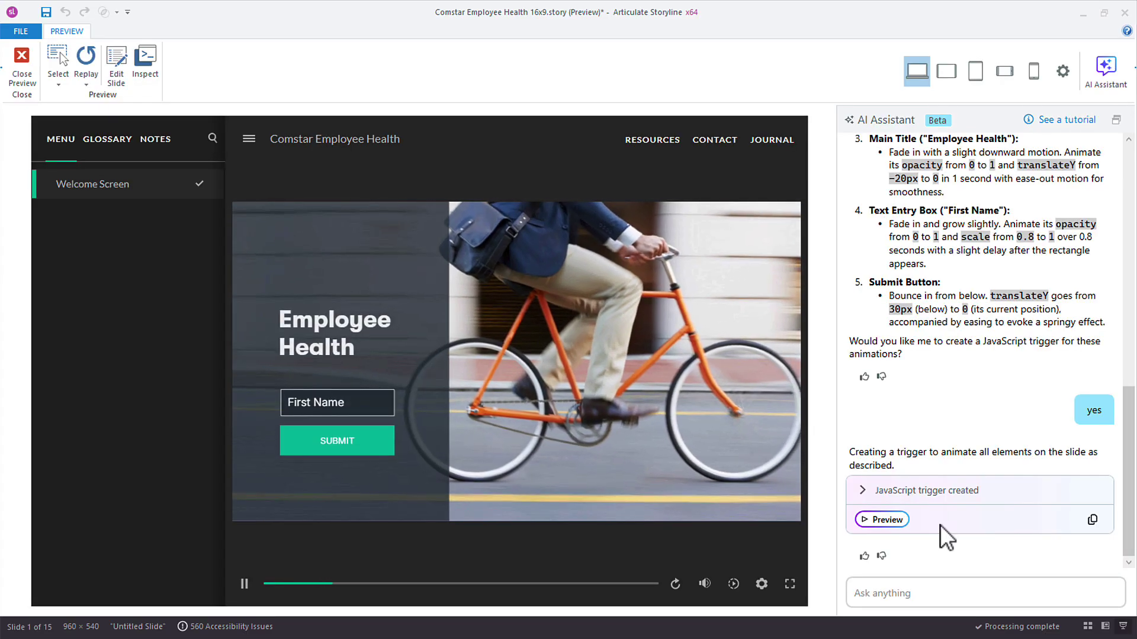
Replay the preview twice, then request 'Pulse the submit button after the other animations complete'.
click(875, 520)
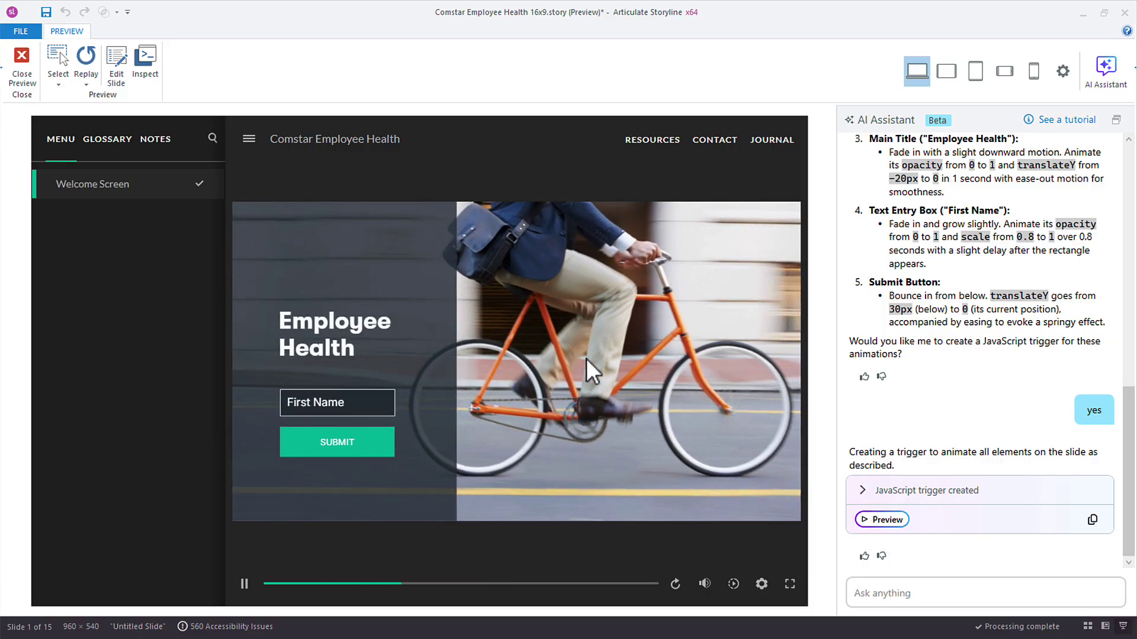
click(886, 524)
click(927, 596)
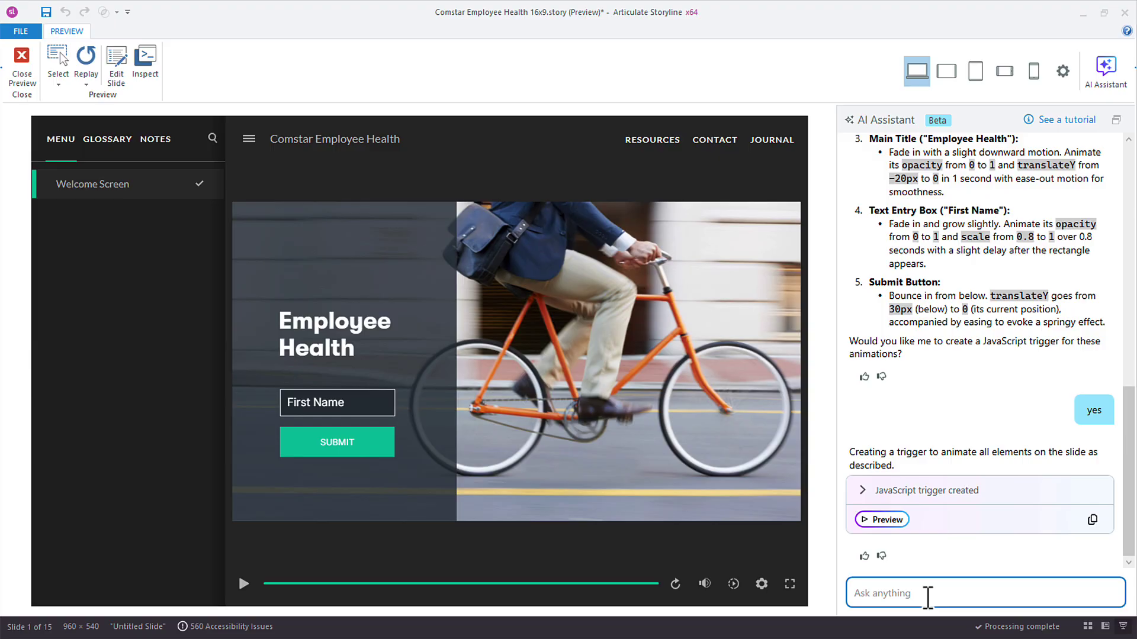
text(Pu)
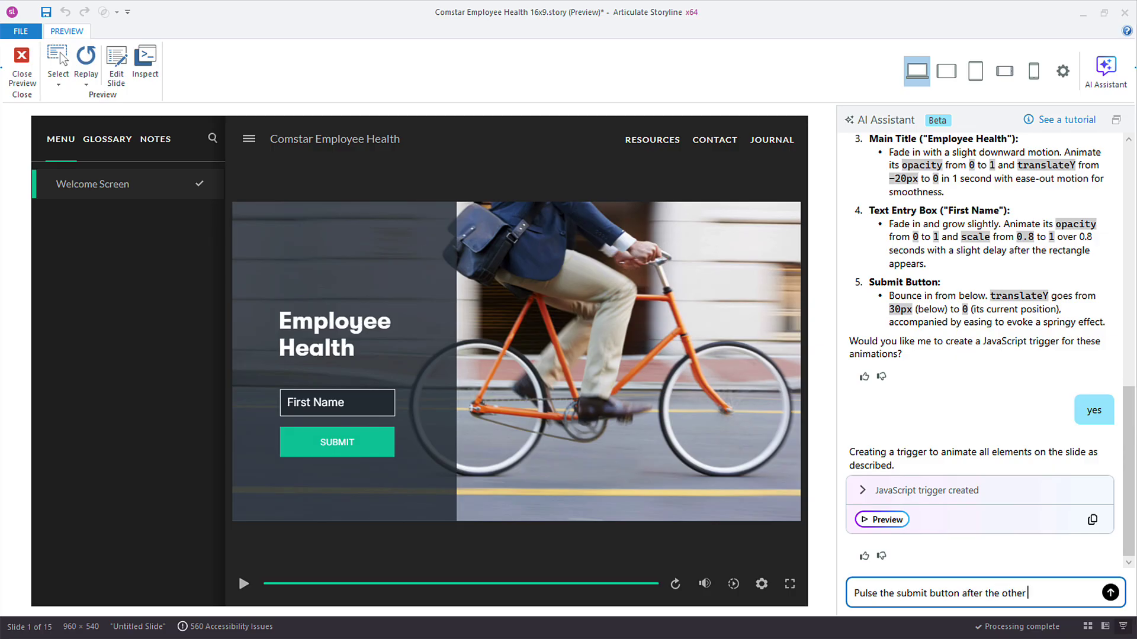
text(complete)
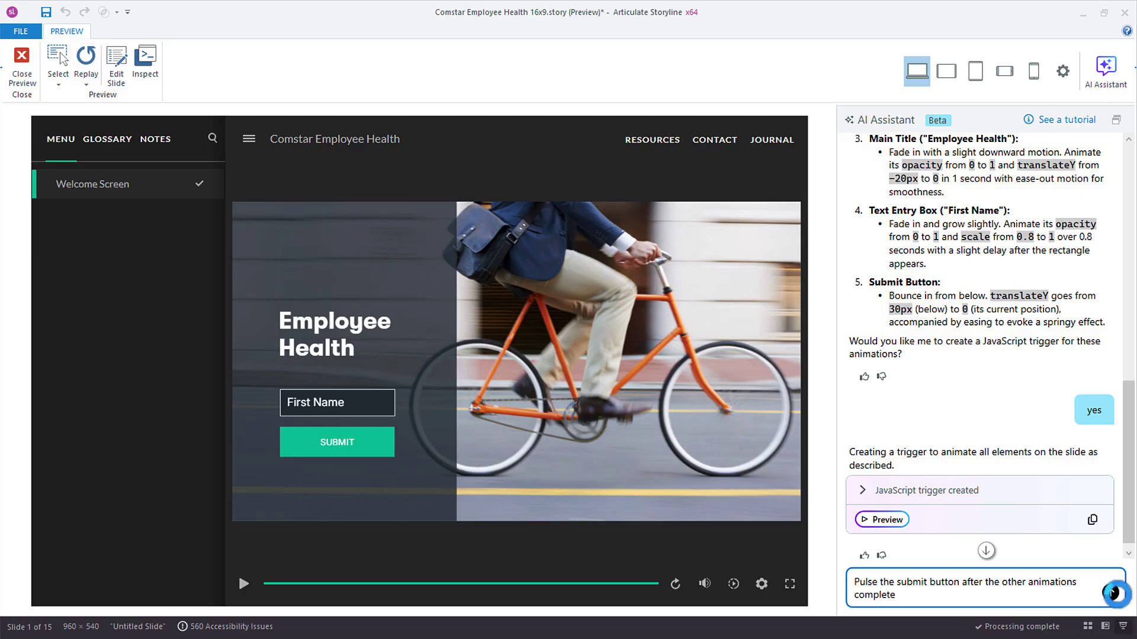
click(1114, 592)
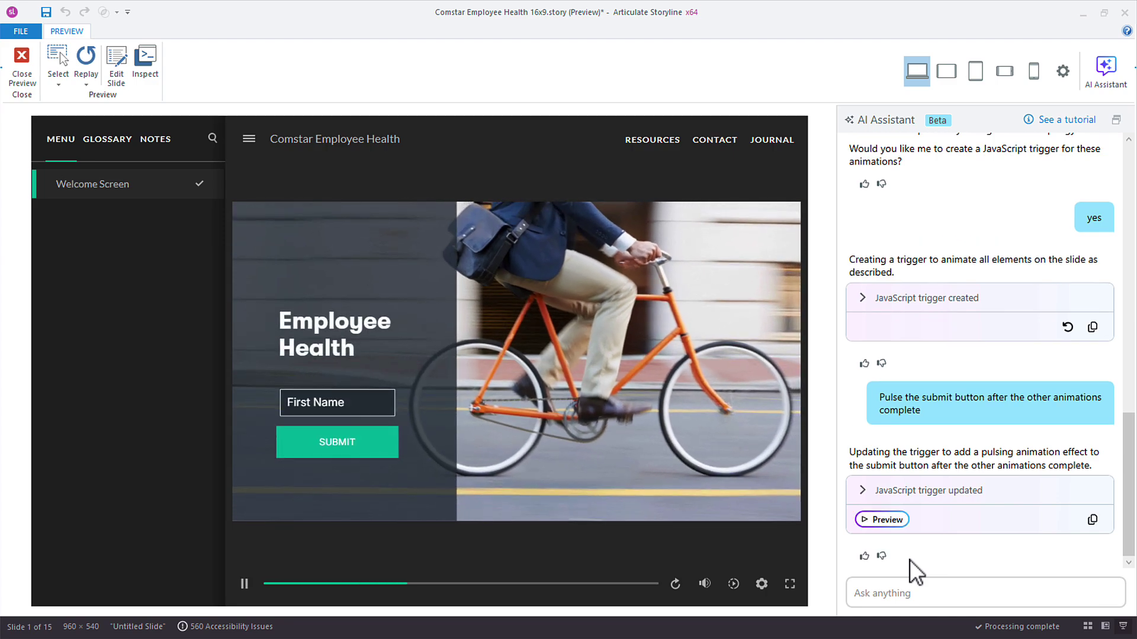
Ask the assistant to 'show the submit button after everything else completes'.
click(894, 592)
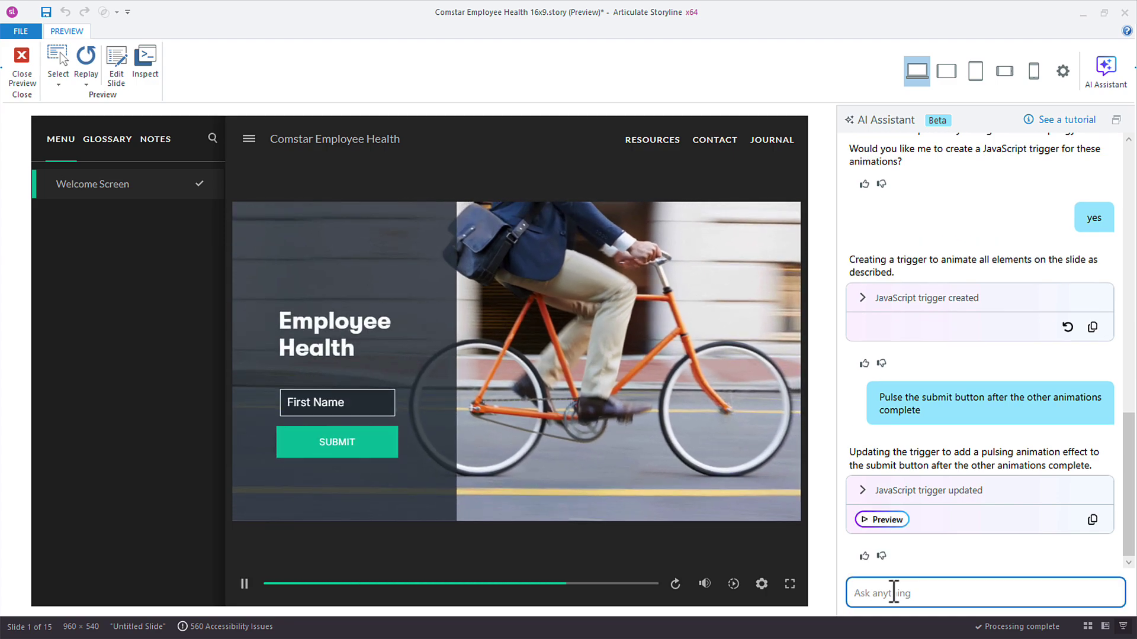
text(show)
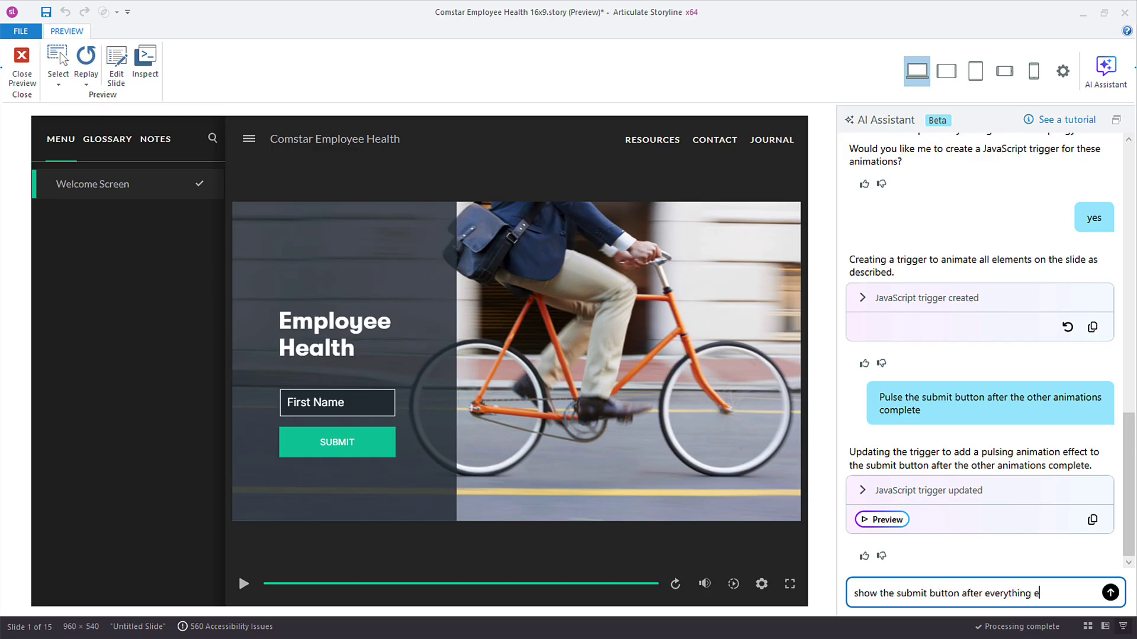
text(the submit button after everything else completes)
key(Return)
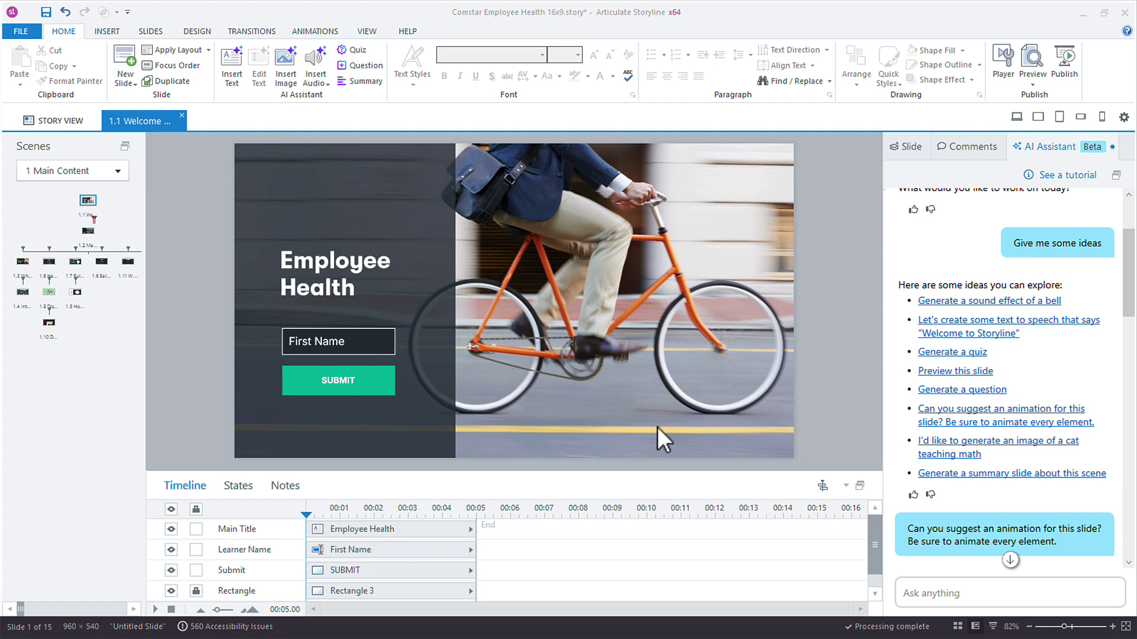
On the 1.8 Healthy Habits slide, send the pasted slow-oscillation prompt and preview the resulting trigger.
click(43, 264)
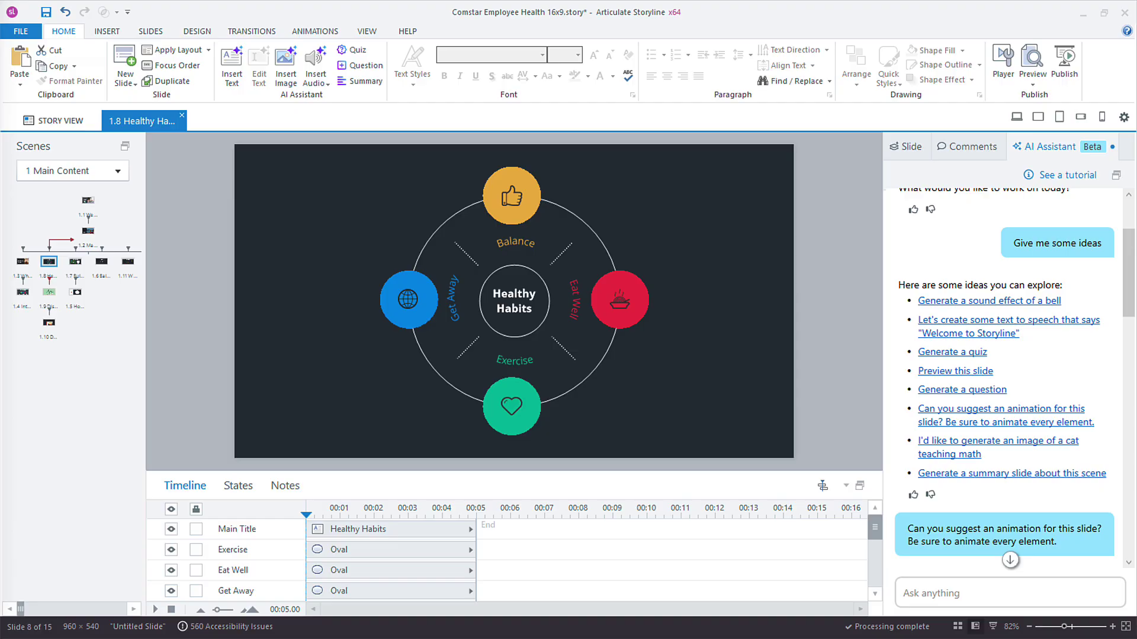
click(970, 592)
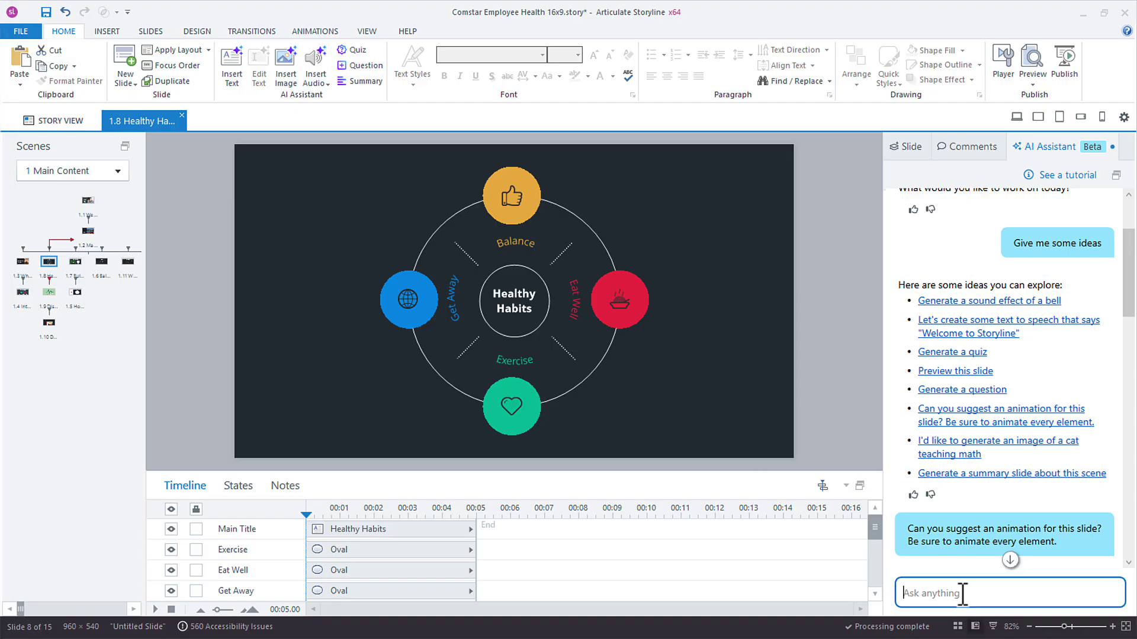
text(Make all the elements on this slide oscillate slowly back and forth slowly  independent from the timeline and with ease - use parallax motion as an inspiration)
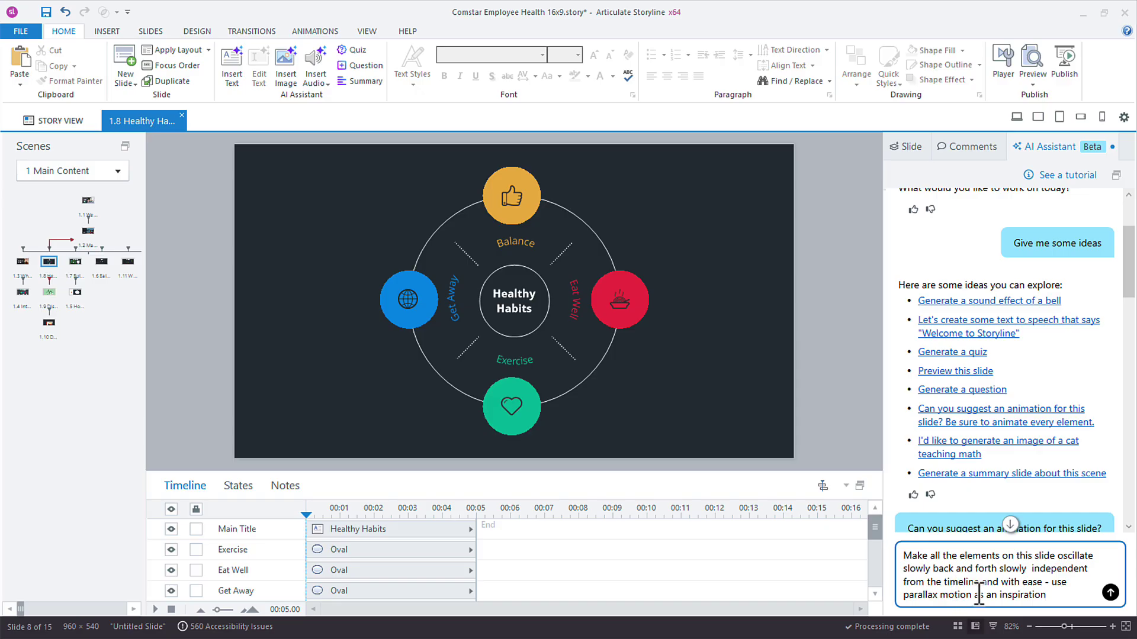
click(1110, 592)
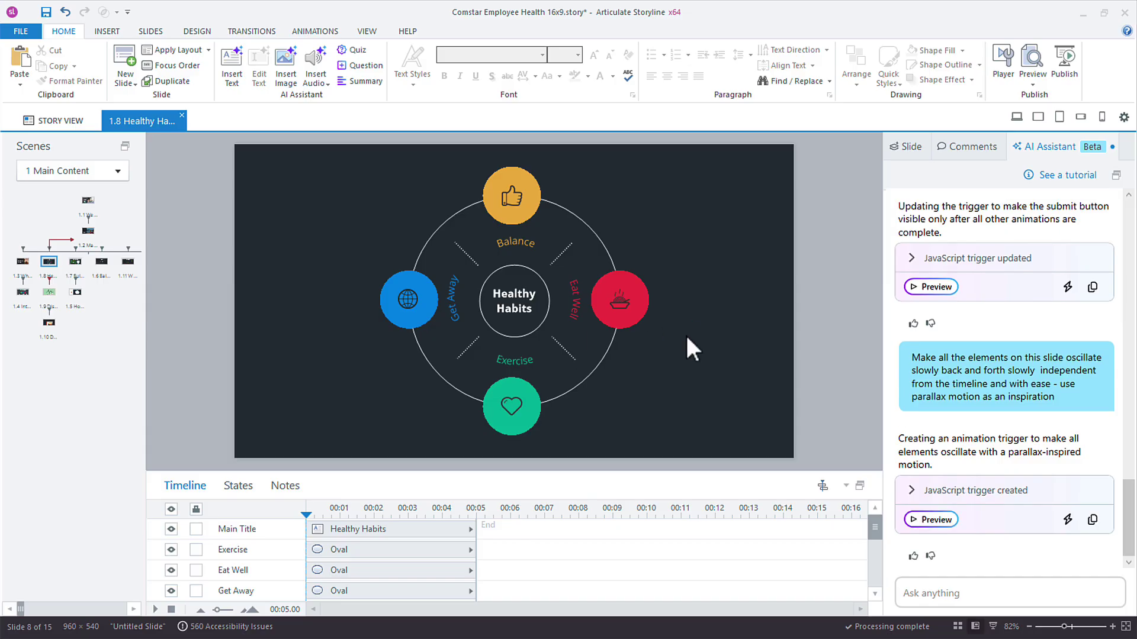
click(933, 520)
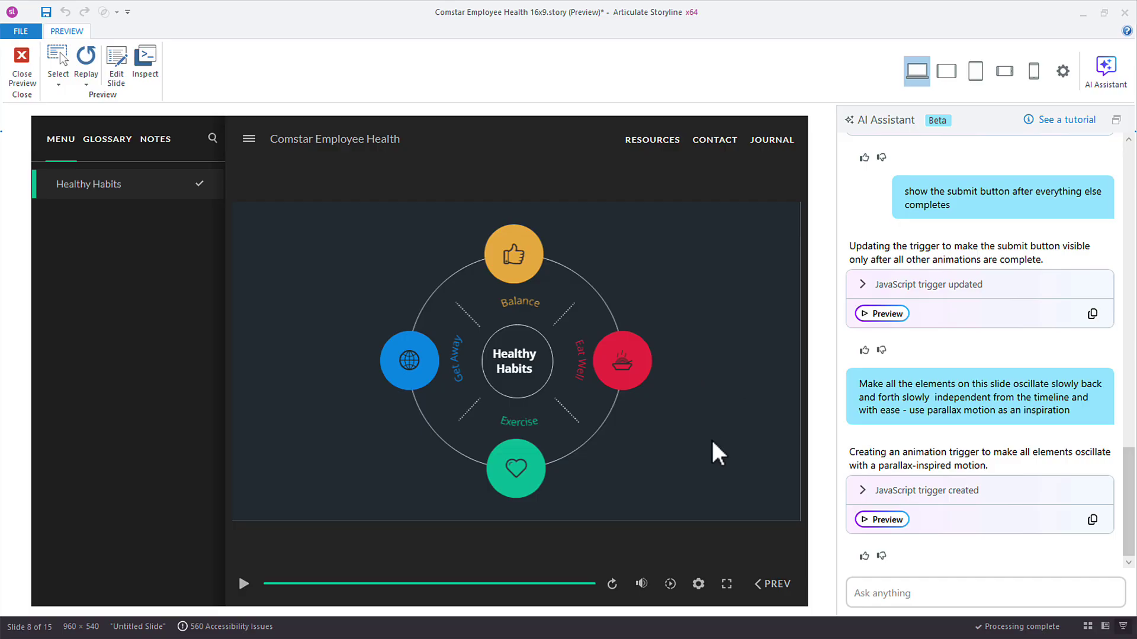
Request that the oscillation loop continuously, independent of the timeline, and paste the random oval-pulse prompt.
click(915, 589)
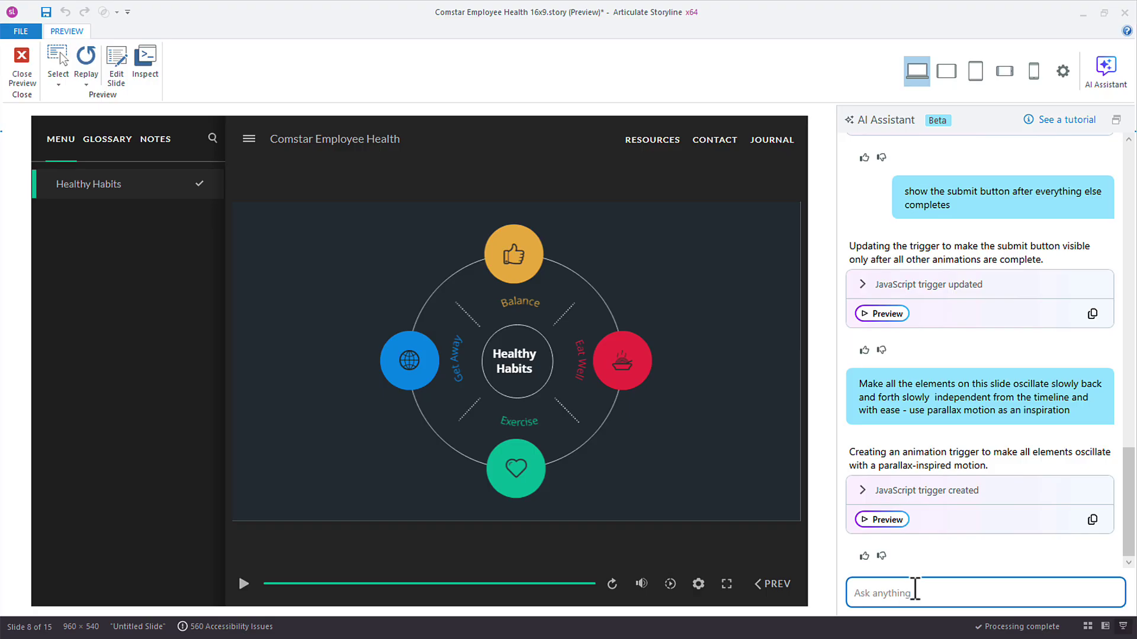
text(continue looping wh)
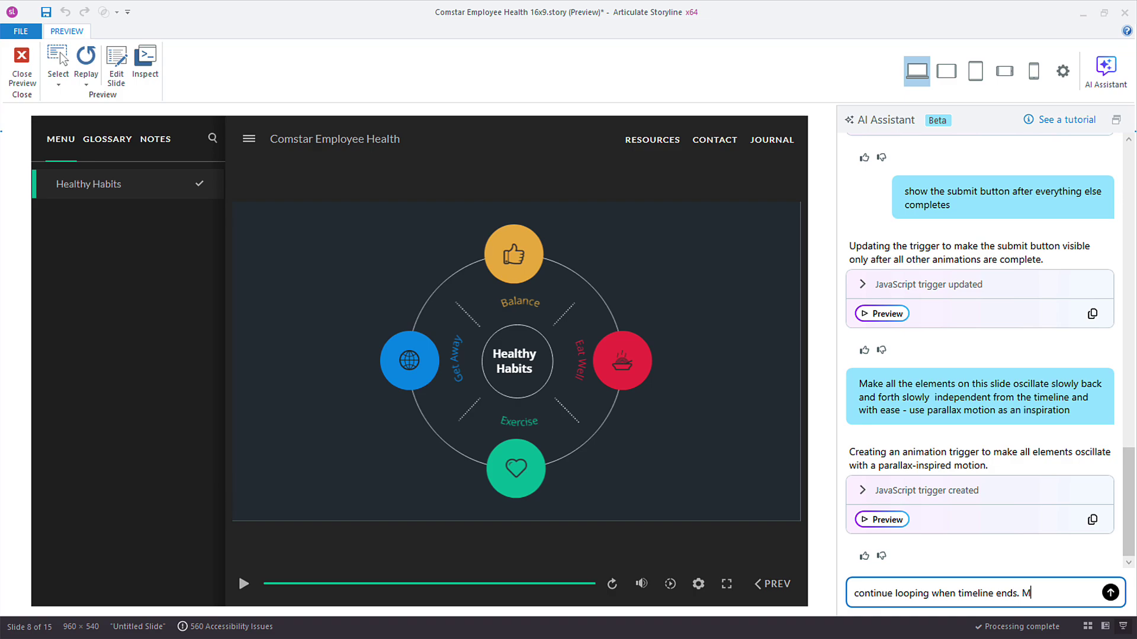
text(ent from the timeline)
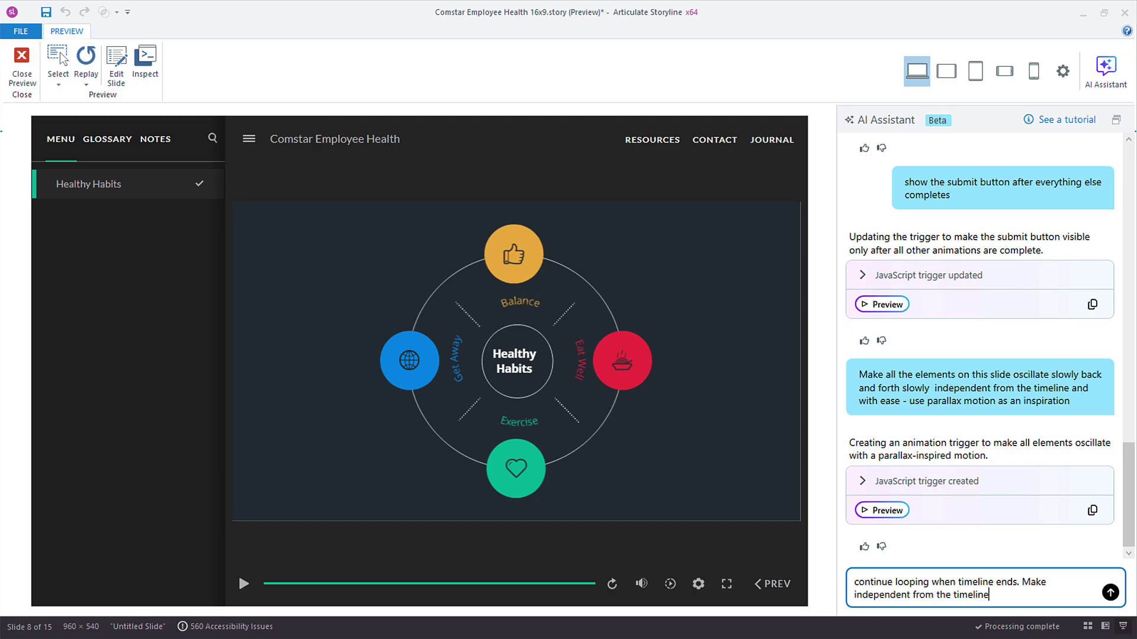
key(Return)
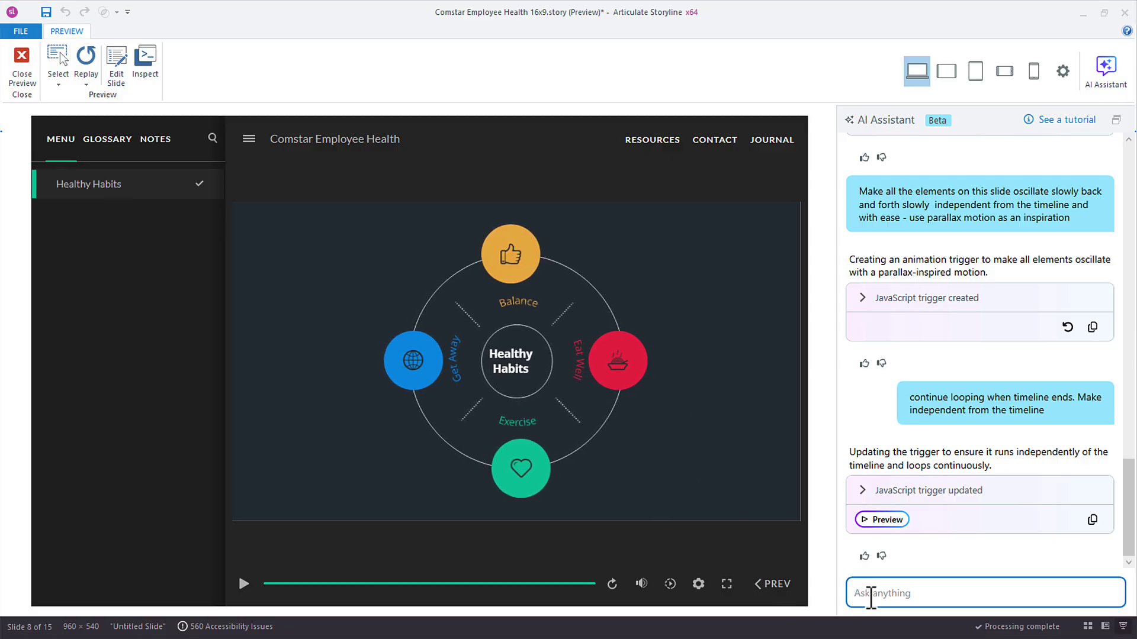
text(randomly pulse each oval every few seconds)
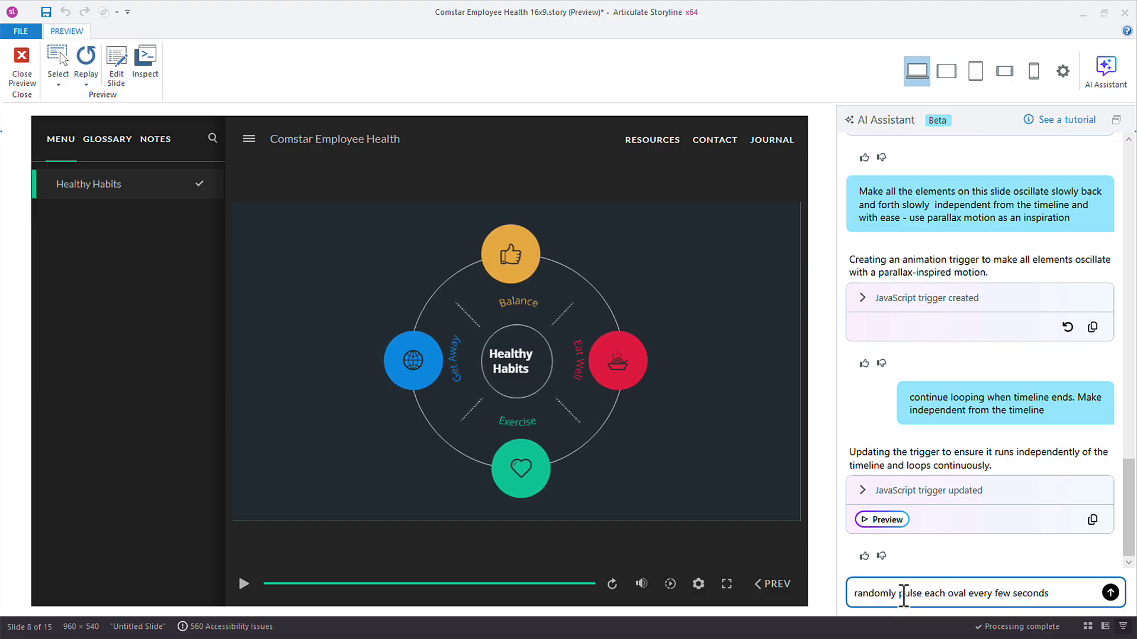
Send the random oval-pulse request, then open and close the Get Away oval in the preview.
click(1110, 593)
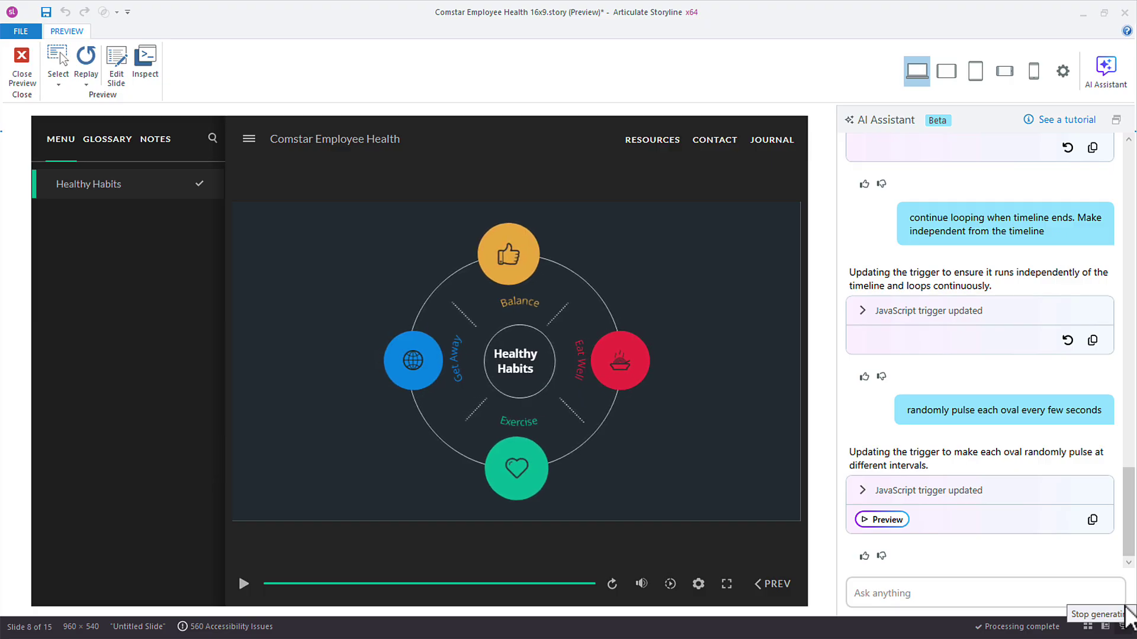
click(424, 349)
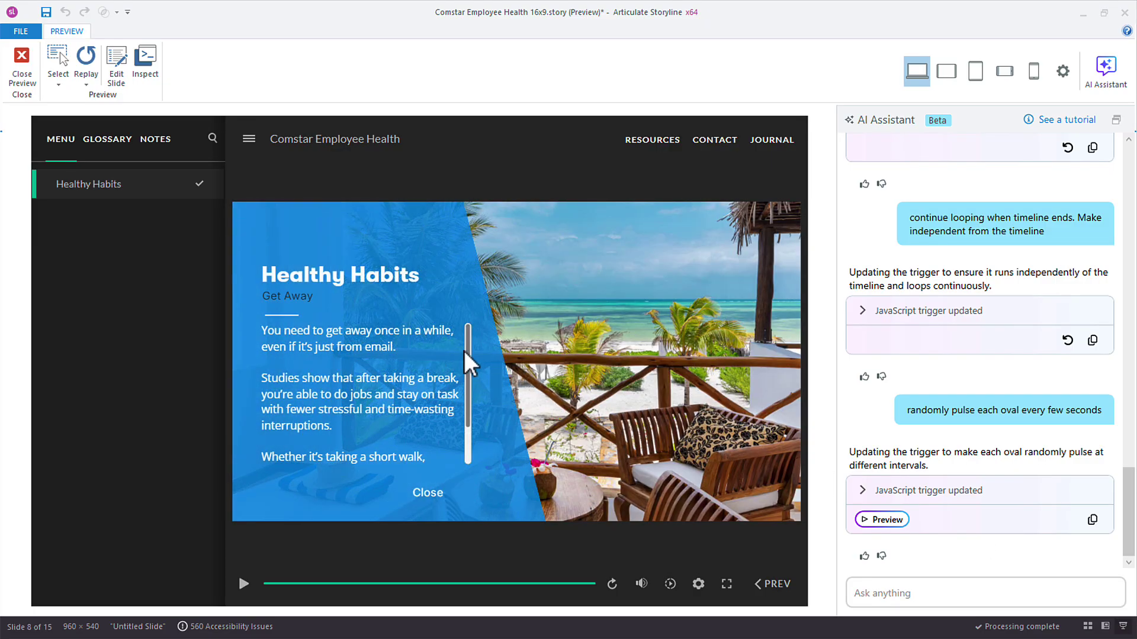
click(443, 506)
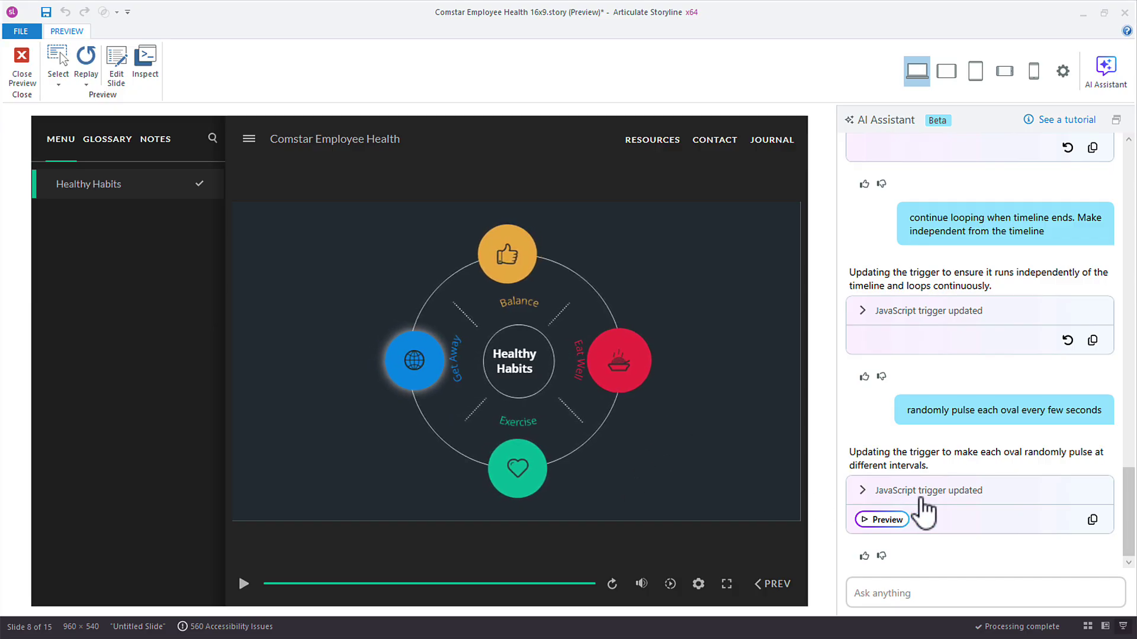
Expand the updated trigger card, scroll its JavaScript back to the top, and switch to Notepad.
click(866, 497)
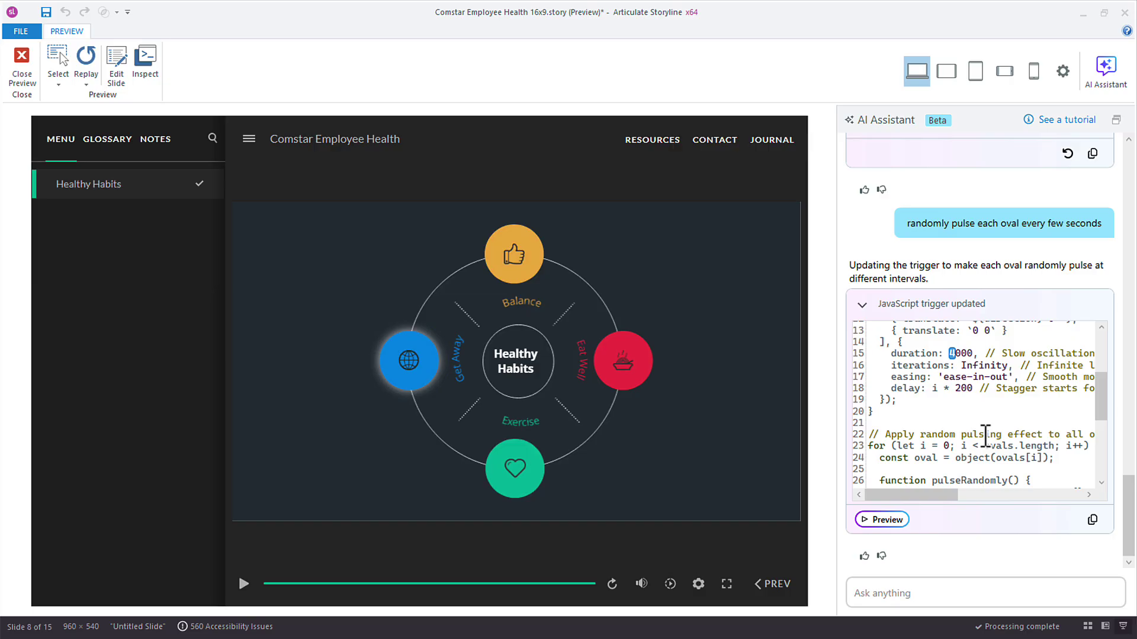
scroll(986, 436, up, 4)
scroll(986, 436, down, 4)
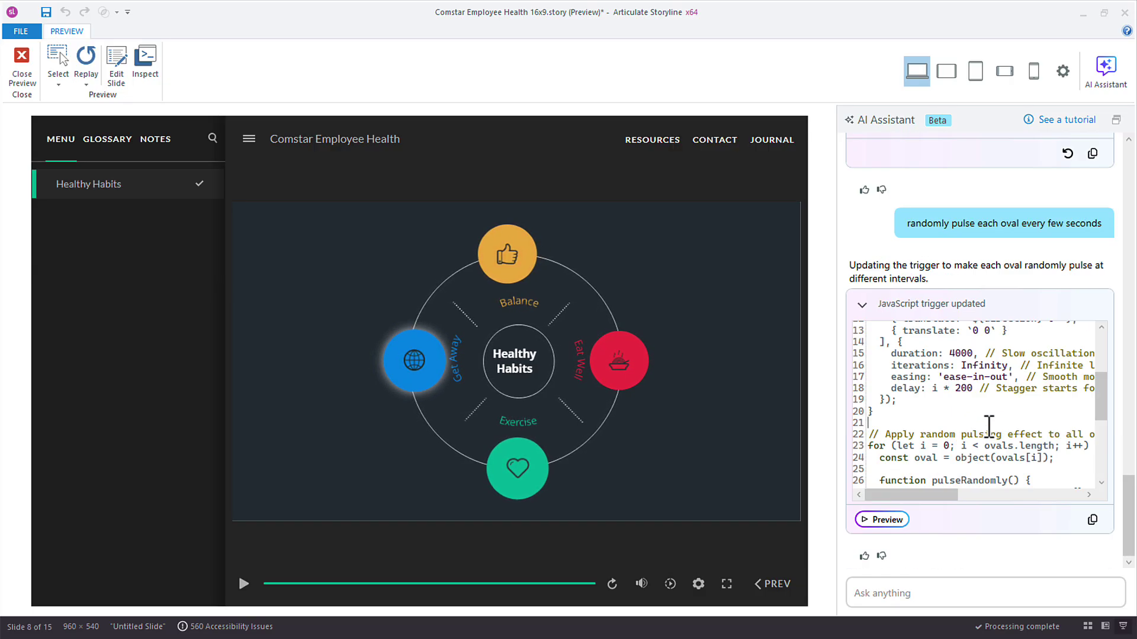
drag(1100, 399, 1099, 367)
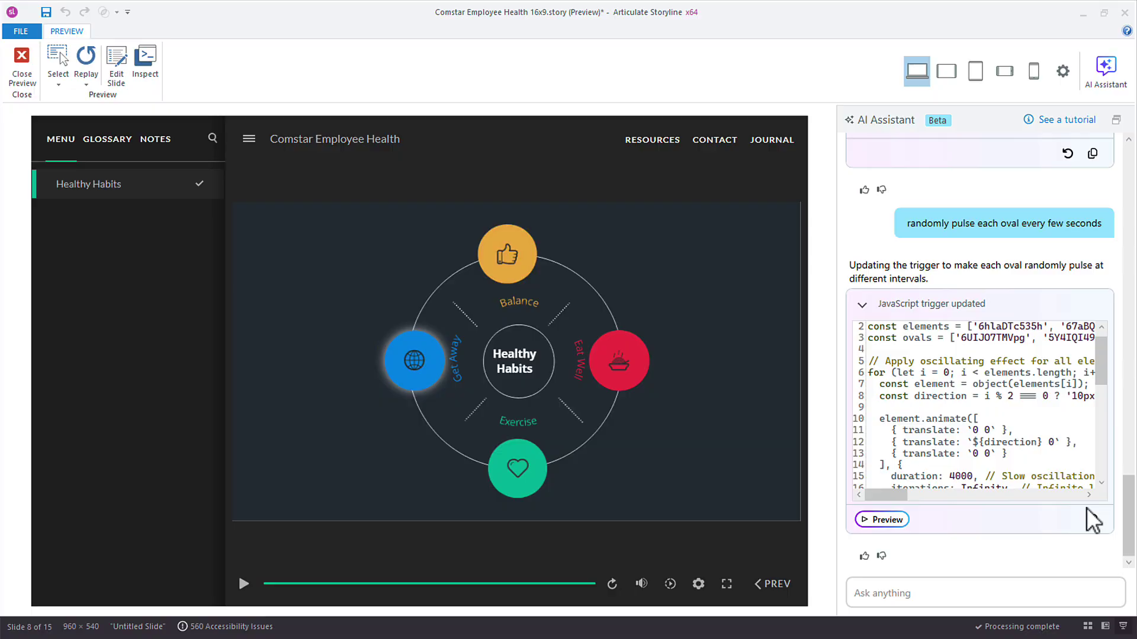
key(alt+Tab)
Paste the trigger code into Notepad, inspect the 'duration: 4000' setting, and return to Storyline.
text(// Oscillating motion function for parallax-inspired effect const elements = ['6hlaDTc535h', '67aBQYqXU6F', '6fYH8GZJBIv', '6FYIPghcmAC', '5us6Ktuvrdz', '5sAMcLe7et1', '5zAMTNdkrQw', '6UIJO7TMVpg', '5Y4IQI497Wn', '6JKuBQV2rwr', '6OFyyC6RCG9', '5k7Tu9xnNsh']; const ovals = ['6UIJO7TMVpg', '5Y4IQI497Wn', '6JKuBQV2rwr', '6OFyyC6RCG9'];  // Apply oscillating effect for all elements for (let i = 0; i < elements.length; i++) {   const element = object(elements[i]);   const direction = i % 2 === 0 ? '10px' : '-10px'; // Alternate direction for parallax effect    element.animate([     { translate: `0 0` },     { translate: `${direction} 0` },     { translate: `0 0` }   ], {     duration: 4000, // Slow oscillation     iterations: Infinity, // Infinite loop     easing: 'ease-in-out', // Smooth motion     delay: i * 200 // Stagger starts for parallax depth feel   }); }  // Apply random pulsing effect to all ovals for (let i = 0; i < ovals.length; i++) {   const oval = object(ovals[i]);    function pulseRandomly() {     const randomDelay = Math.random() * 5000 + 2000; // Random delay between 2 to 7 seconds      oval.animate([       { scale: '1', offset: 0 },       { scale: '1.1', offset: 0.5 },       { scale: '1', offset: 1 }     ], {       duration: 1000, // Pulse duration       easing: 'ease-in-out',       iterations: 1 // Single pulse     });      setTimeout(pulseRandomly, randomDelay); // Schedule the next pulse randomly   }    pulseRandomly(); })
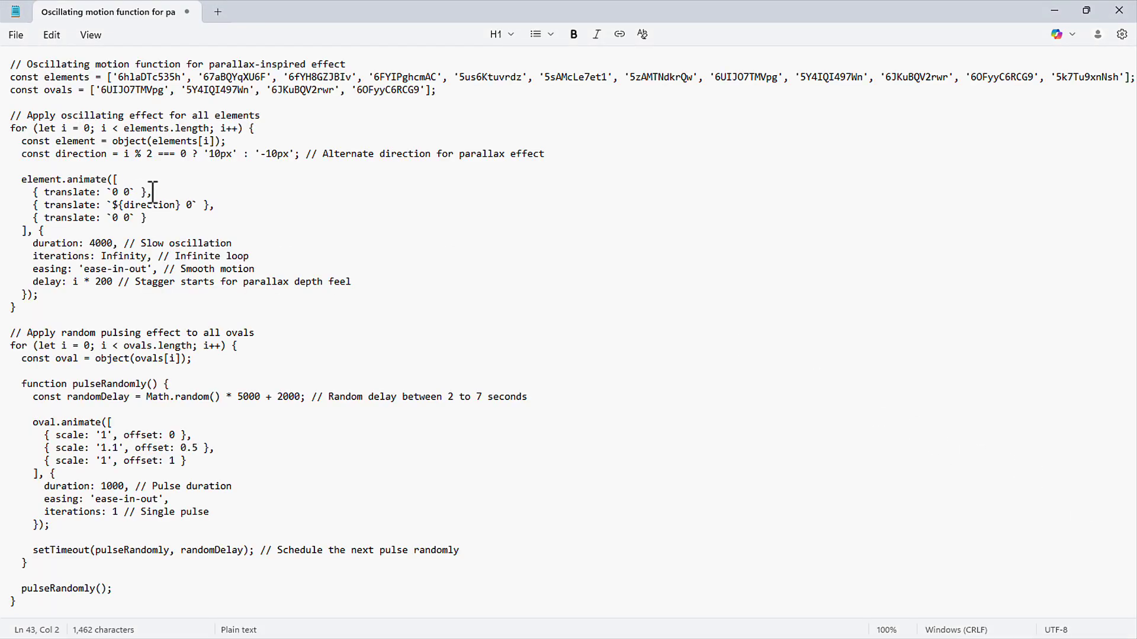
drag(27, 243, 113, 243)
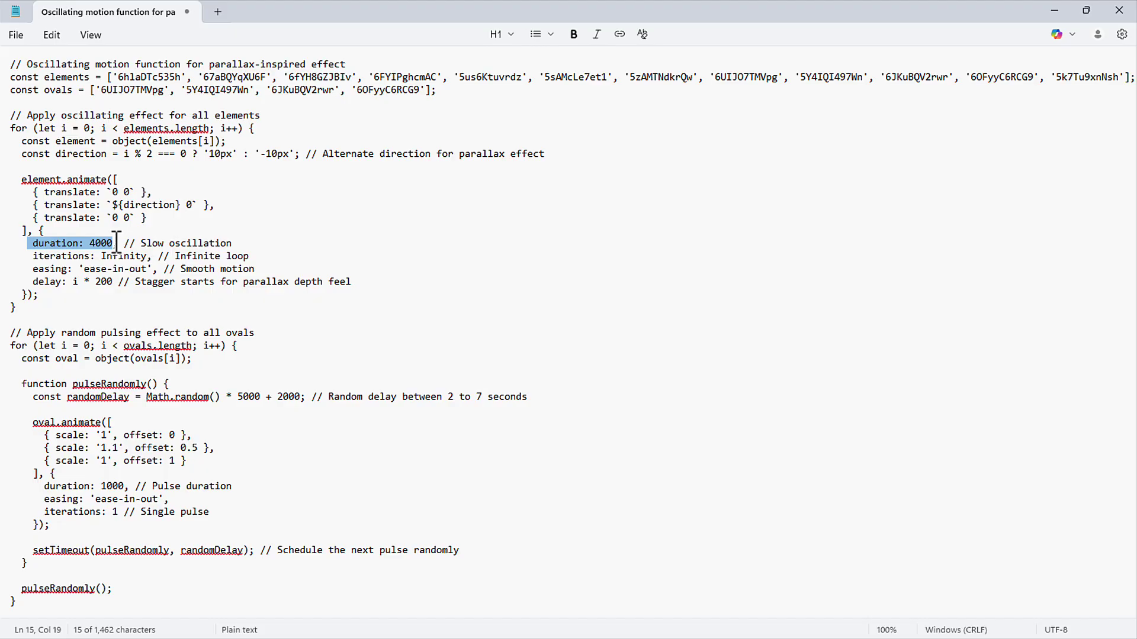
click(91, 244)
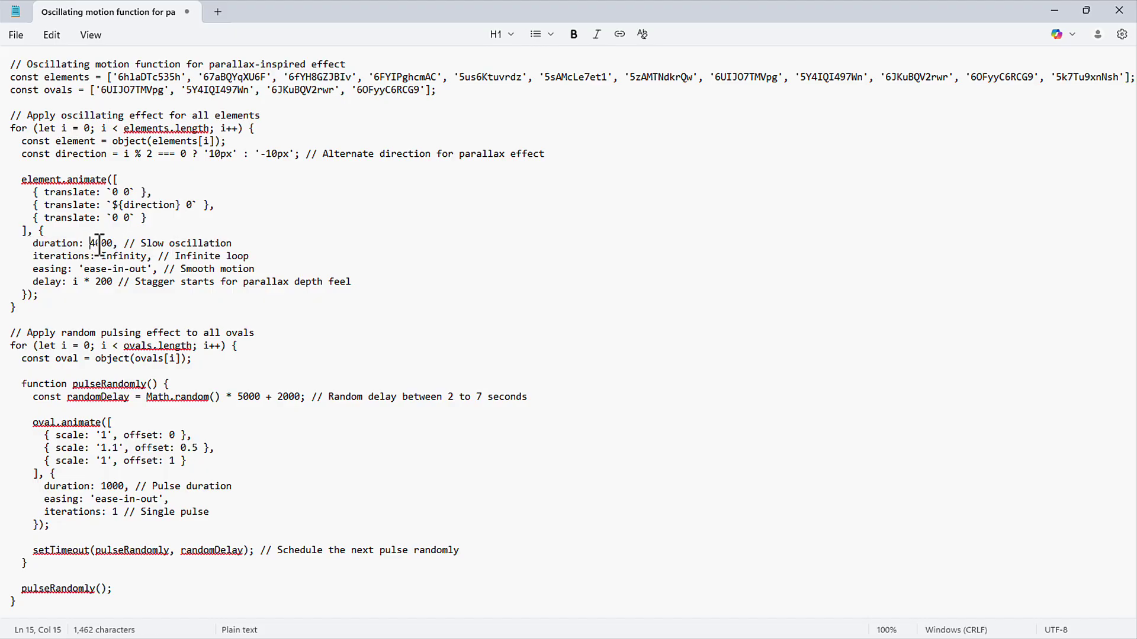
key(alt+Tab)
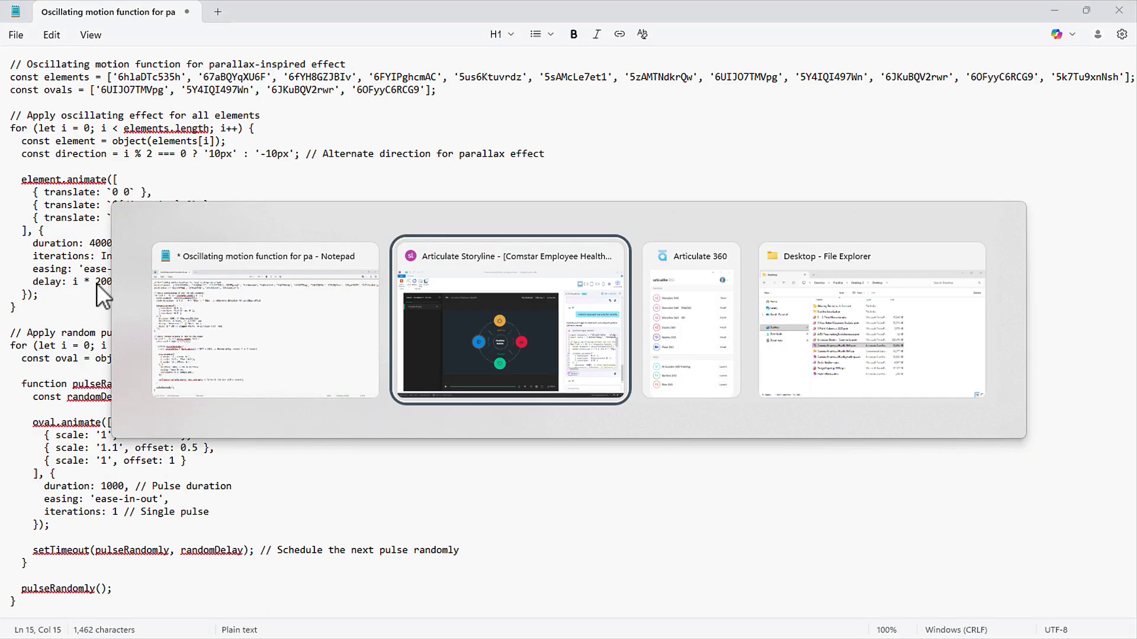
Collapse the 'JavaScript trigger updated' code card and place the cursor in the Ask anything box.
click(913, 592)
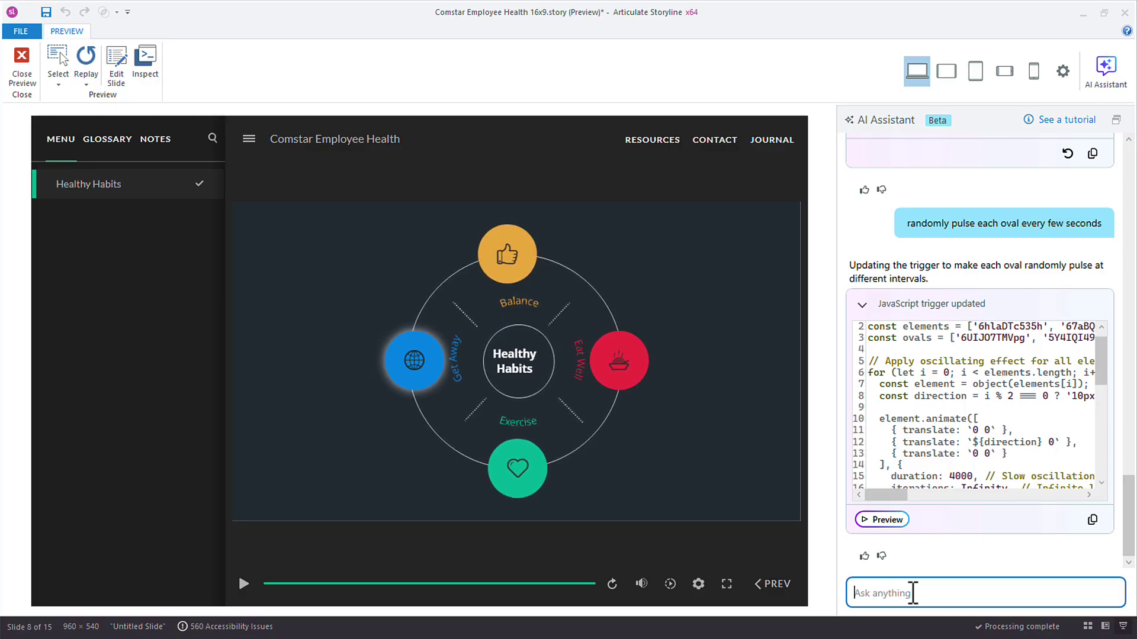
click(860, 306)
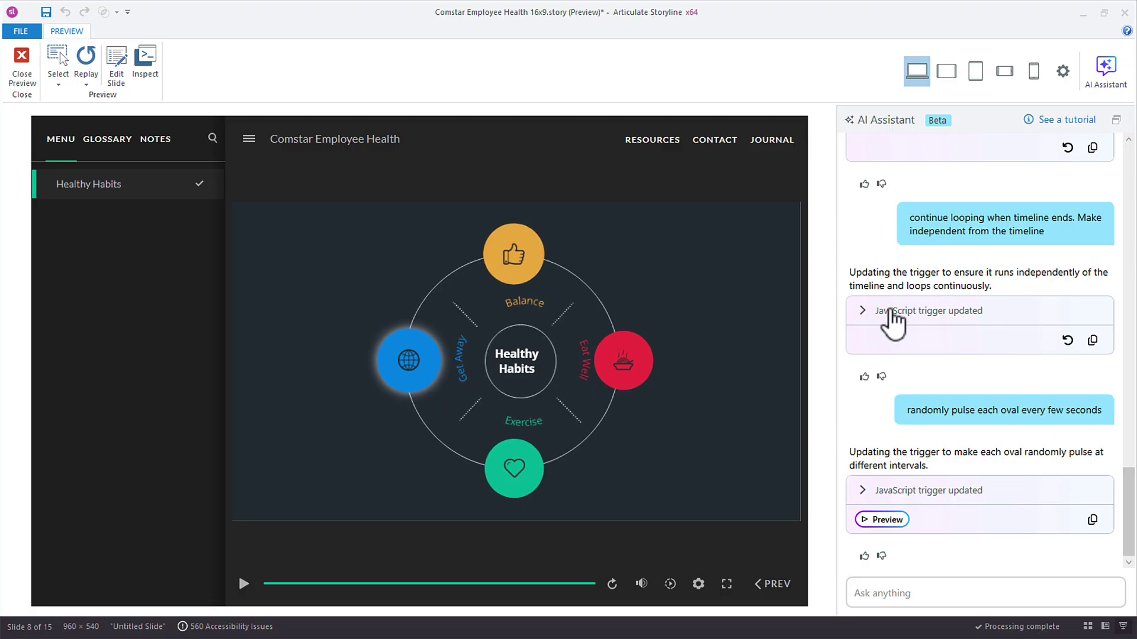
click(906, 593)
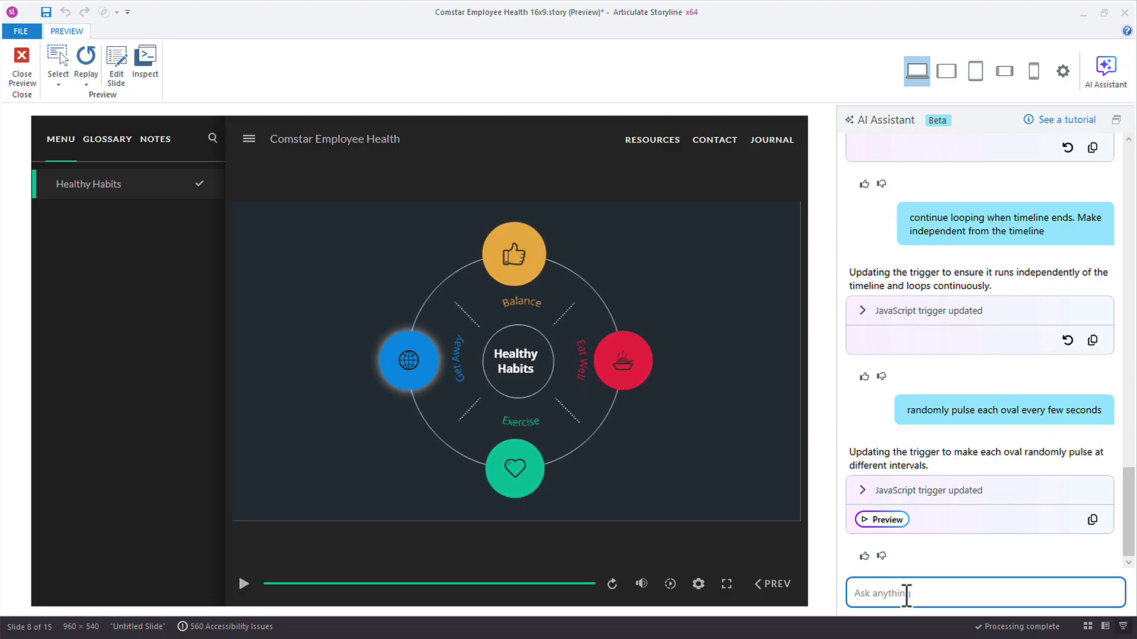